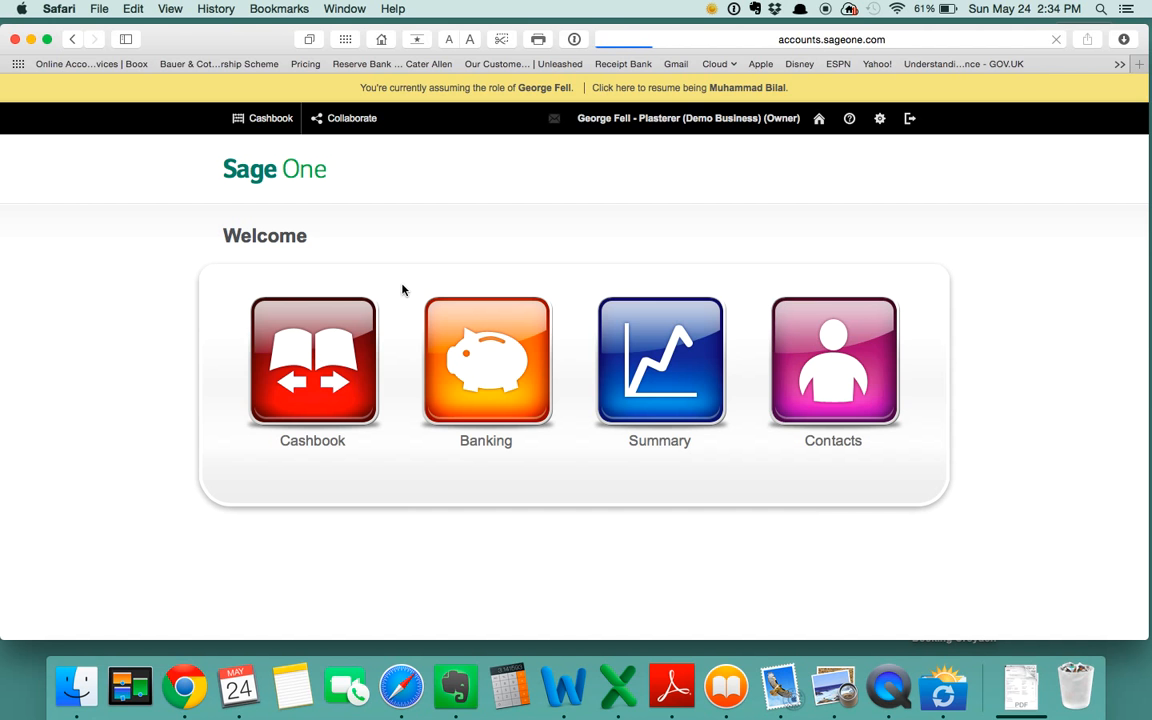
# Start a new expense in the Cashbook with Bank Payment as the payment method.
pyautogui.scroll(-5, 500, 317)
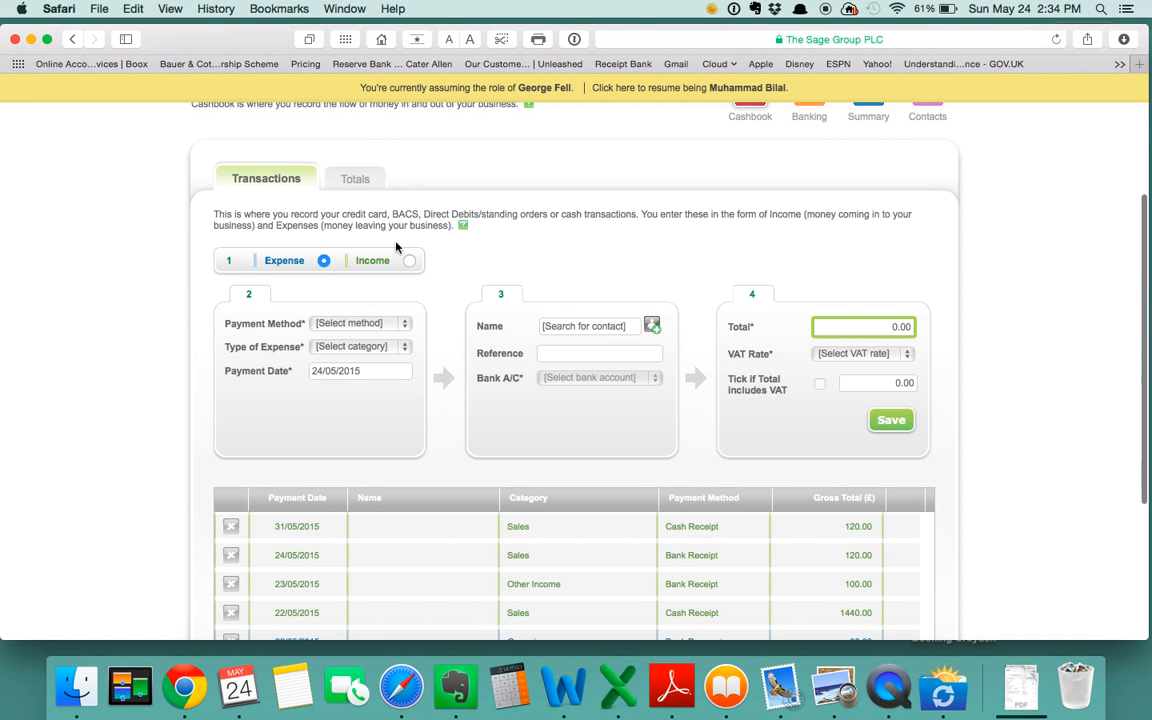
pyautogui.scroll(-2, 400, 225)
pyautogui.scroll(1, 421, 228)
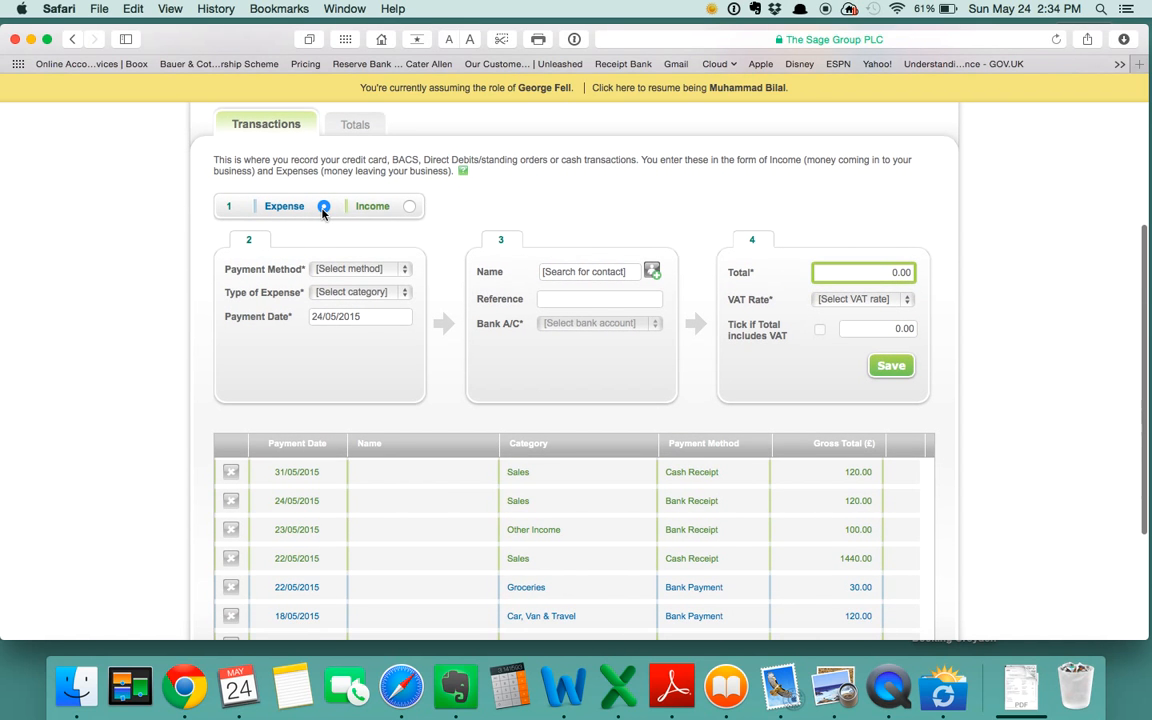
pyautogui.scroll(-2, 324, 214)
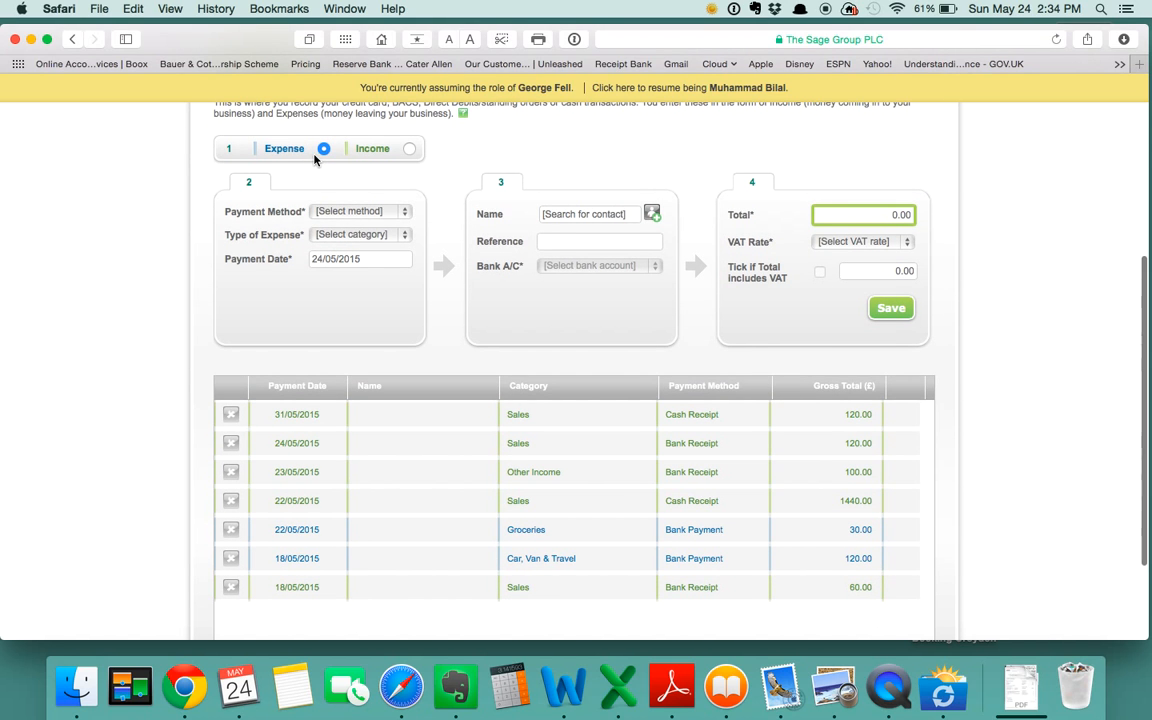
pyautogui.scroll(-1, 380, 180)
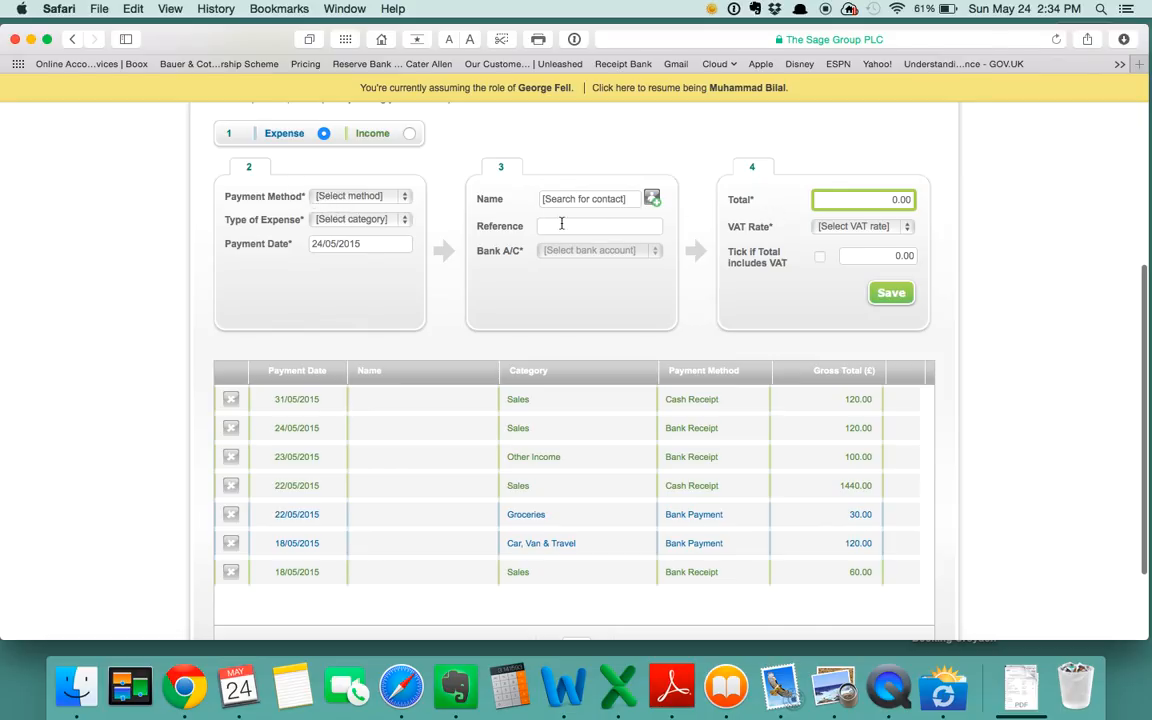
pyautogui.click(378, 198)
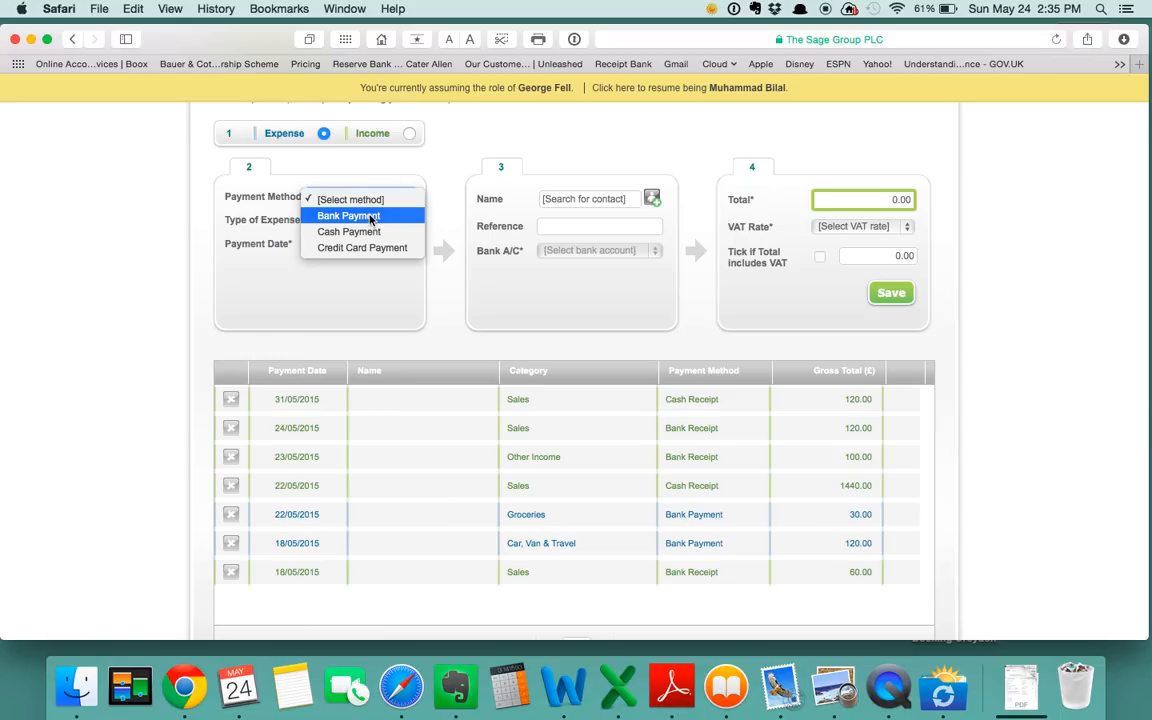
pyautogui.click(386, 217)
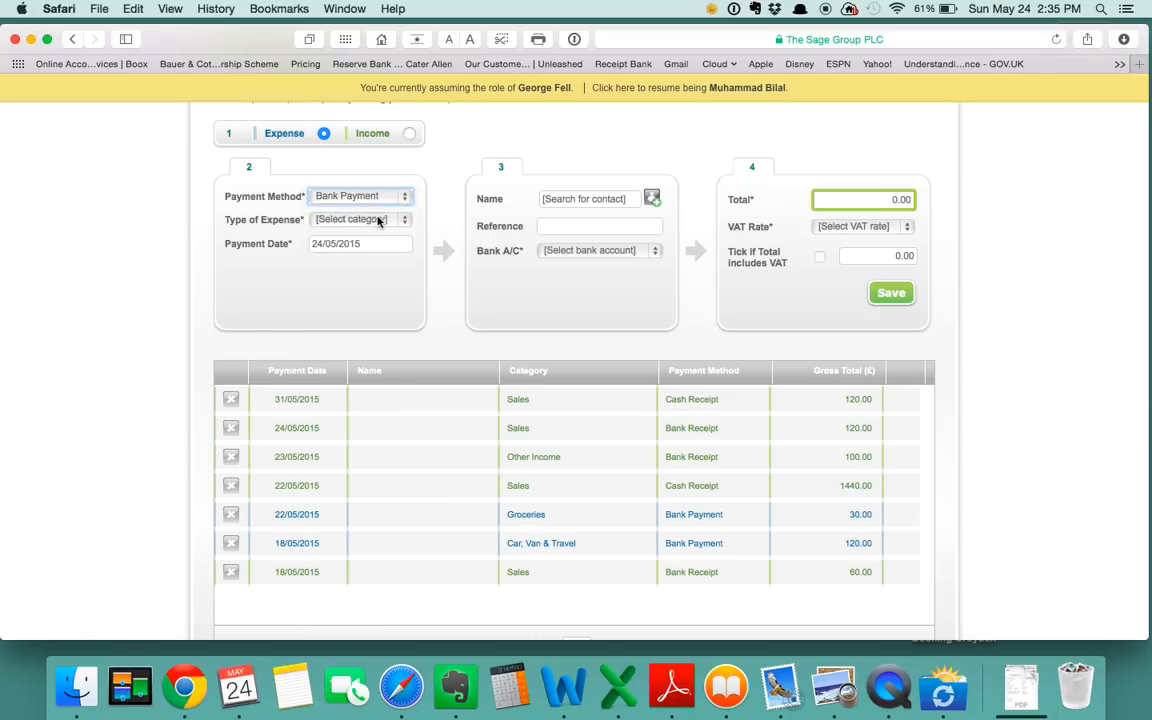
# Create and save a new expense type named Accounting Fees with default VAT rate No VAT and category Overheads.
pyautogui.click(379, 221)
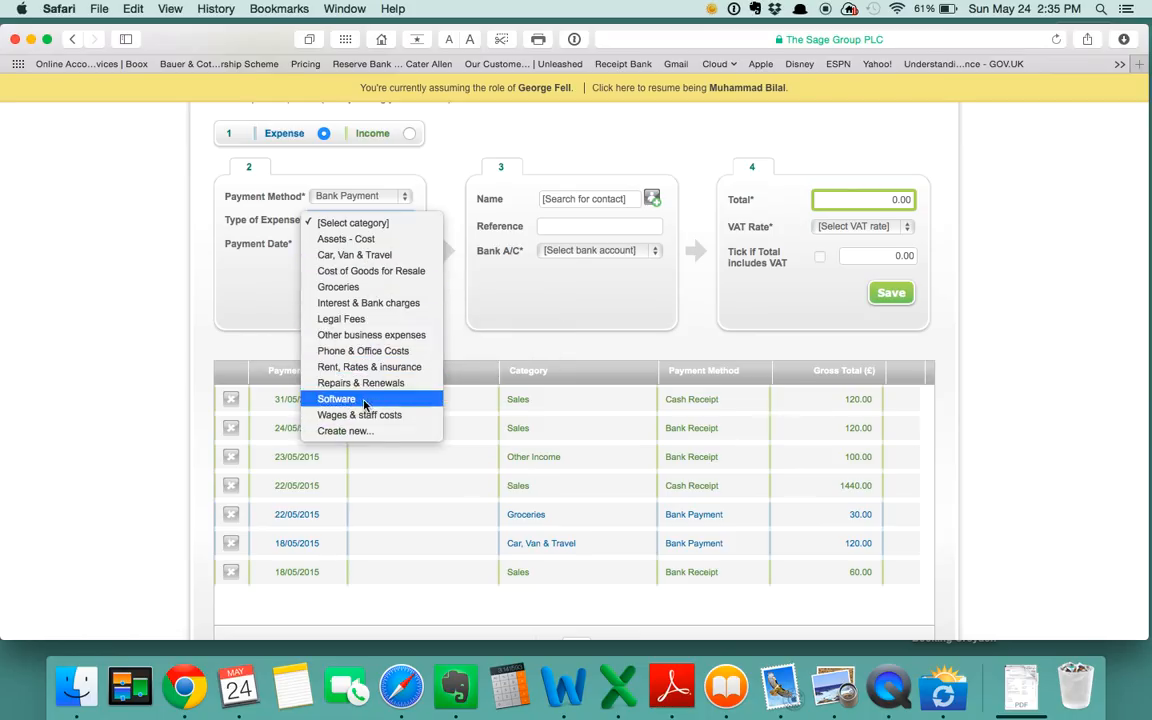
pyautogui.click(381, 430)
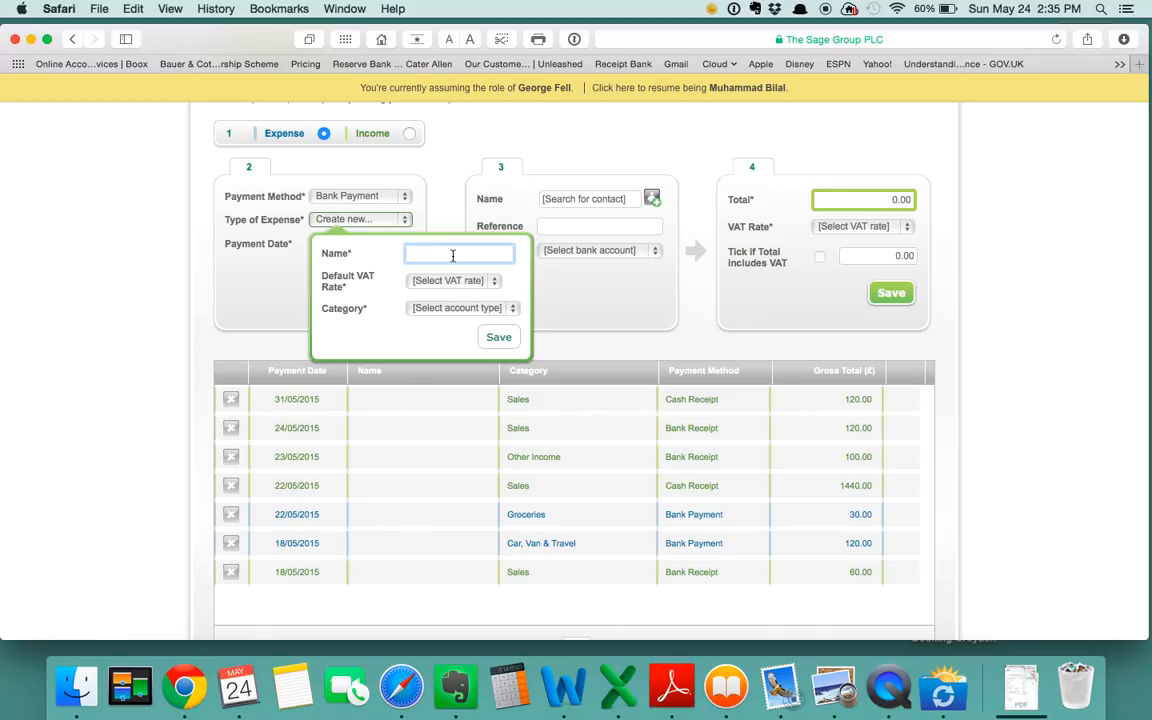
pyautogui.write('Accounting Fees')
pyautogui.click(476, 284)
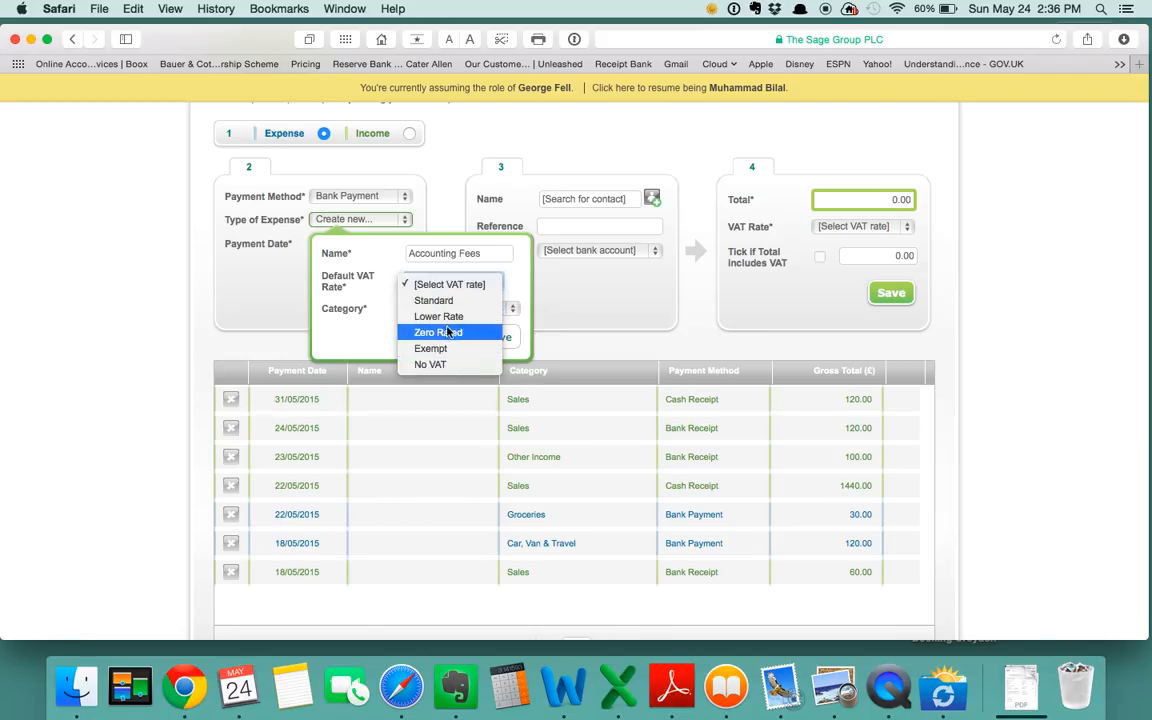
pyautogui.click(447, 366)
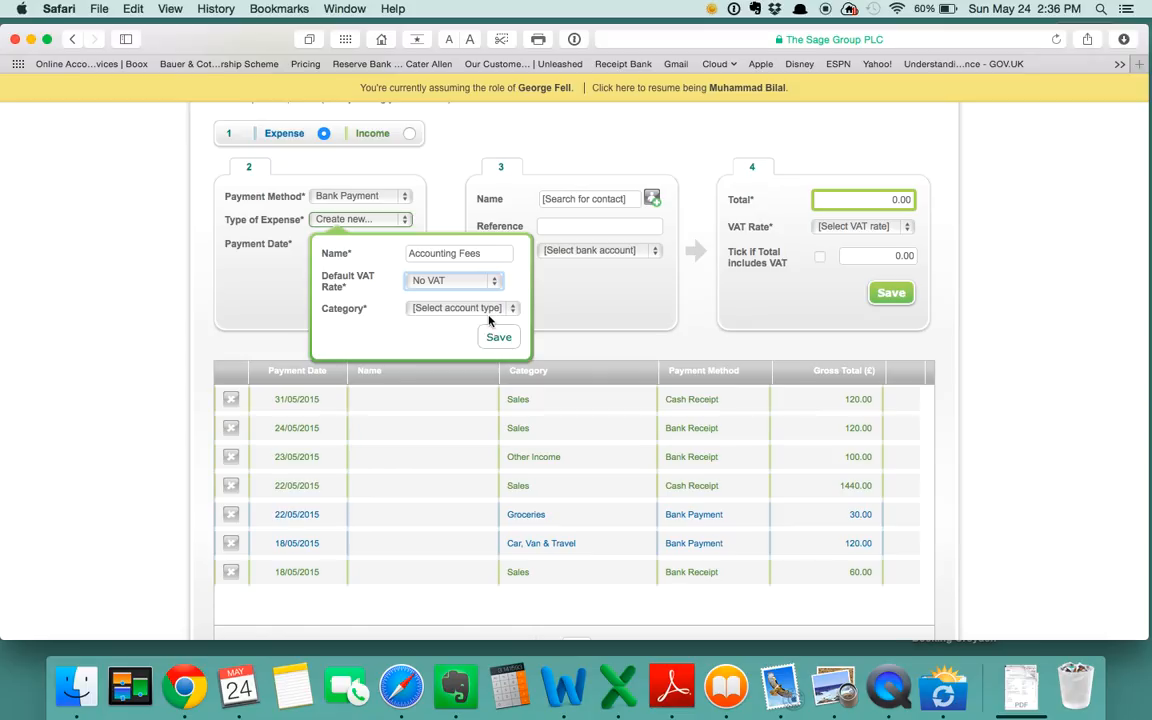
pyautogui.click(489, 314)
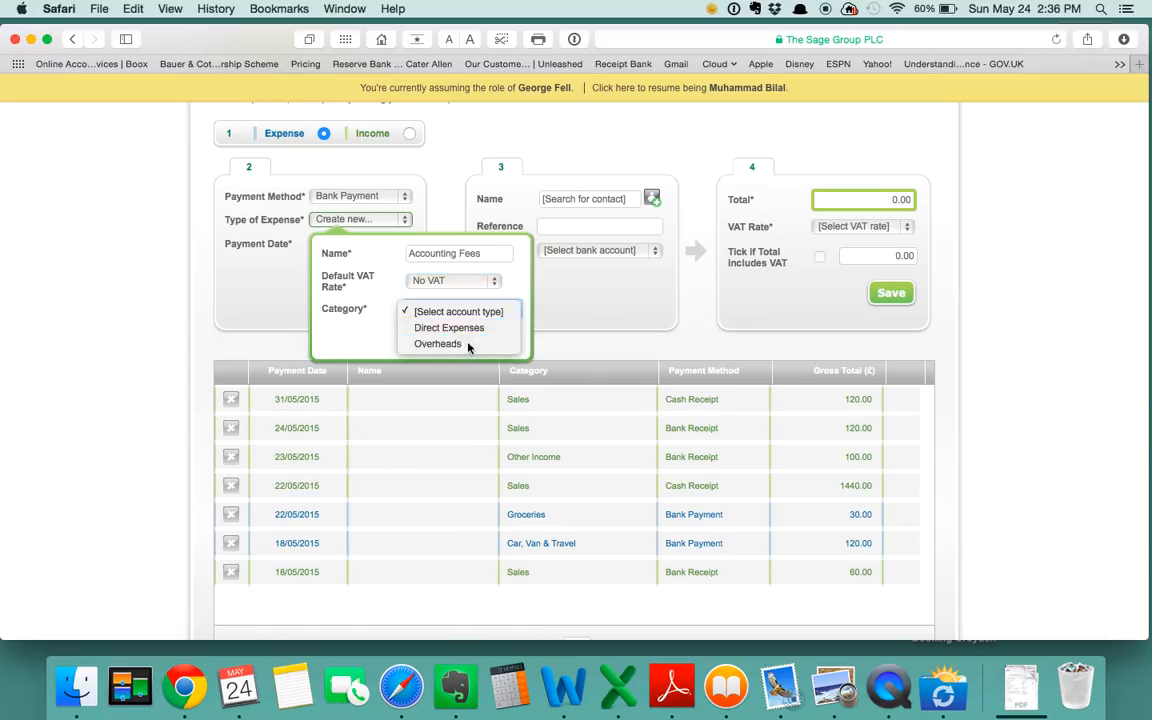
pyautogui.click(463, 343)
pyautogui.click(435, 312)
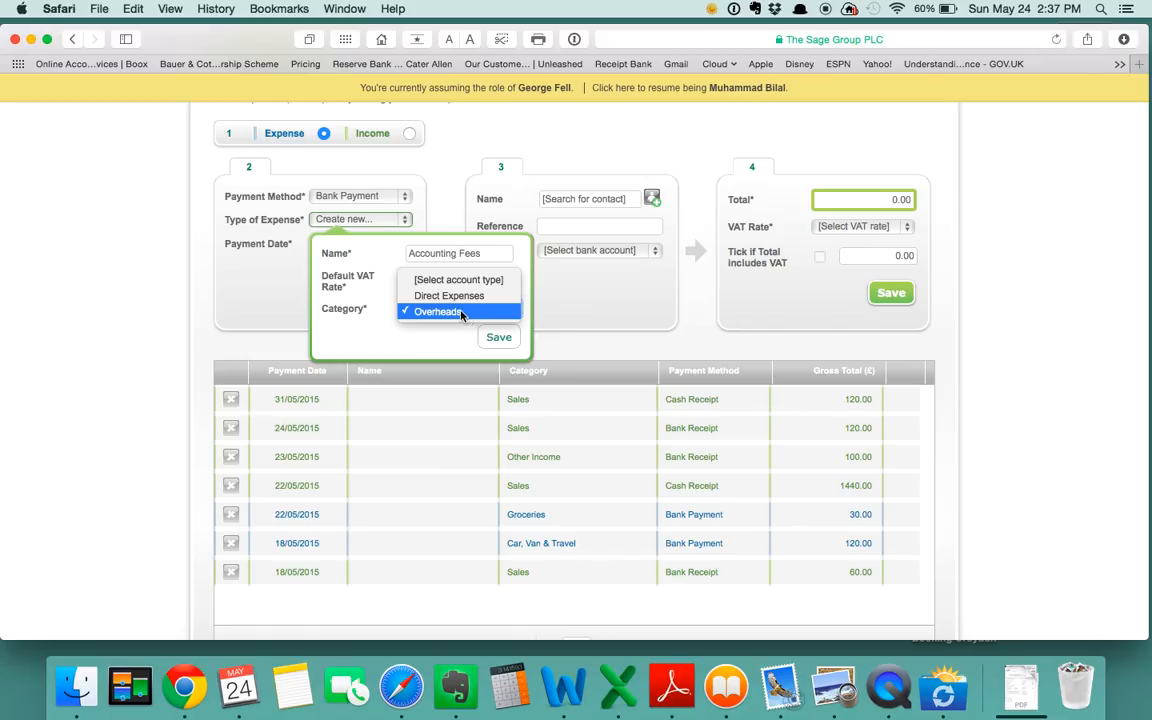
pyautogui.click(461, 312)
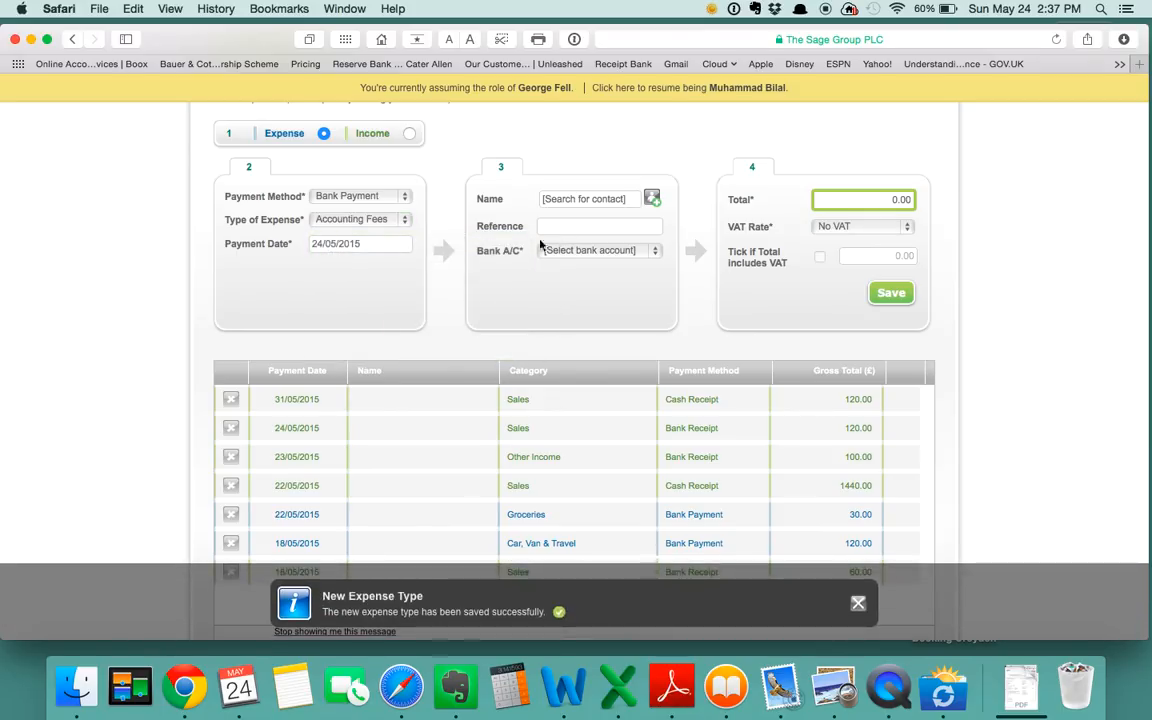
pyautogui.click(582, 199)
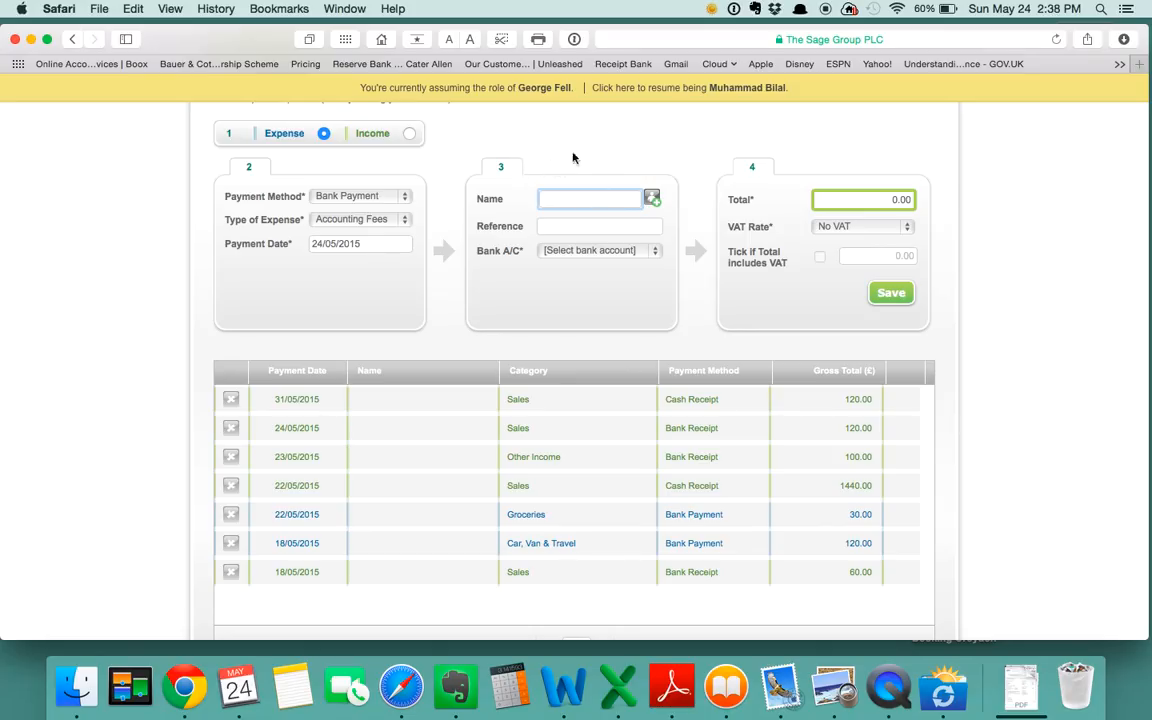
pyautogui.click(650, 197)
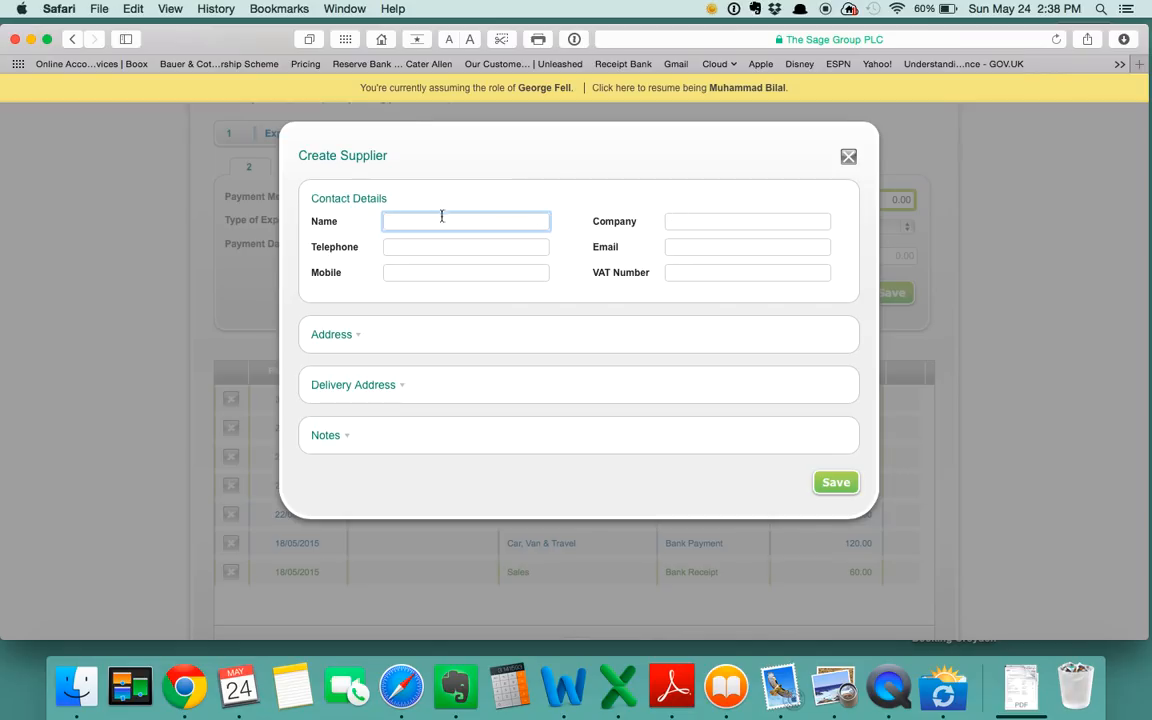
pyautogui.click(848, 157)
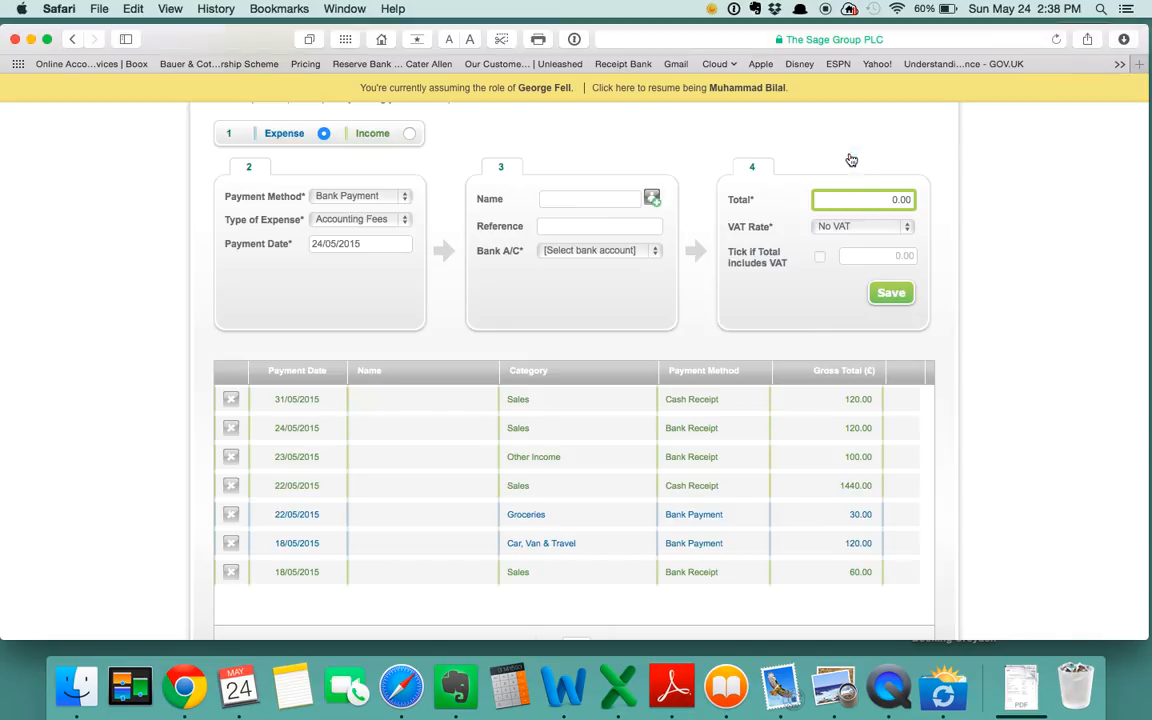
pyautogui.click(598, 200)
pyautogui.write('a')
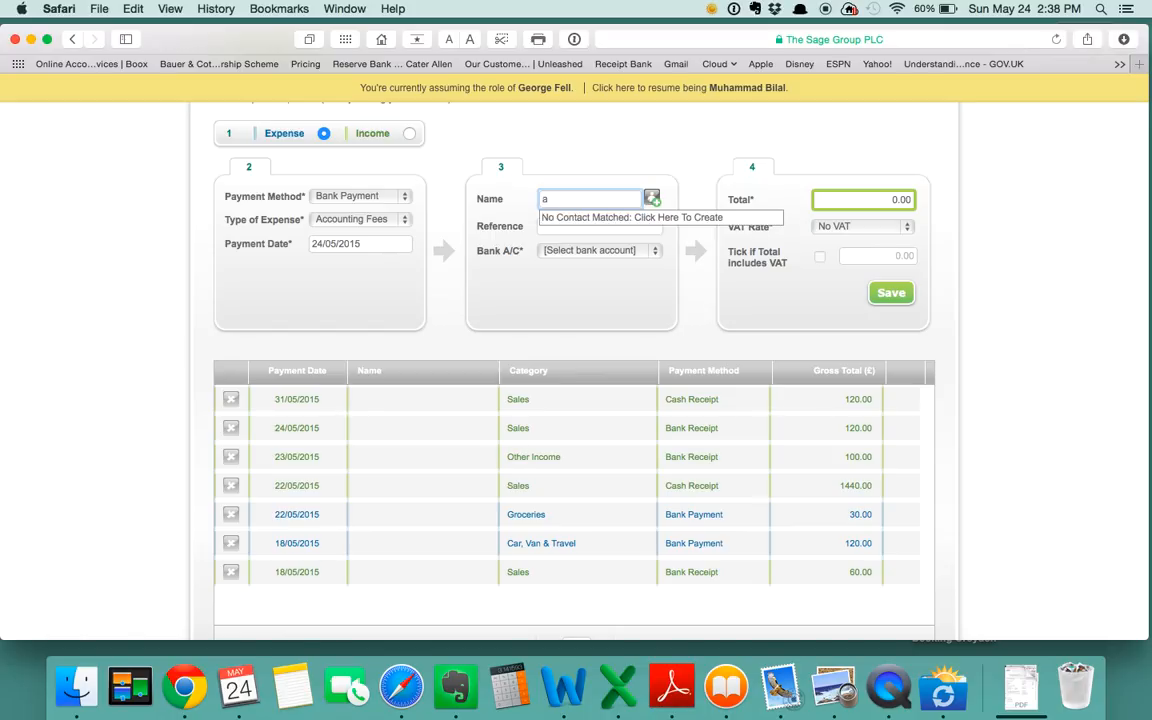
pyautogui.press('BackSpace')
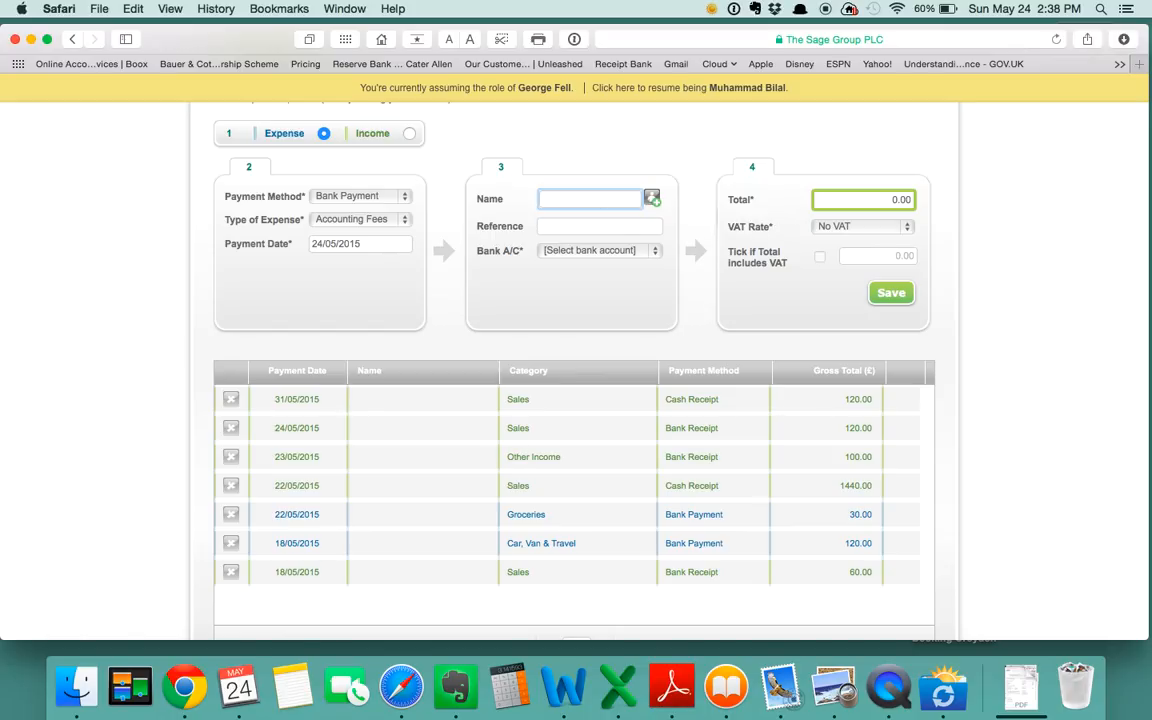
pyautogui.click(598, 224)
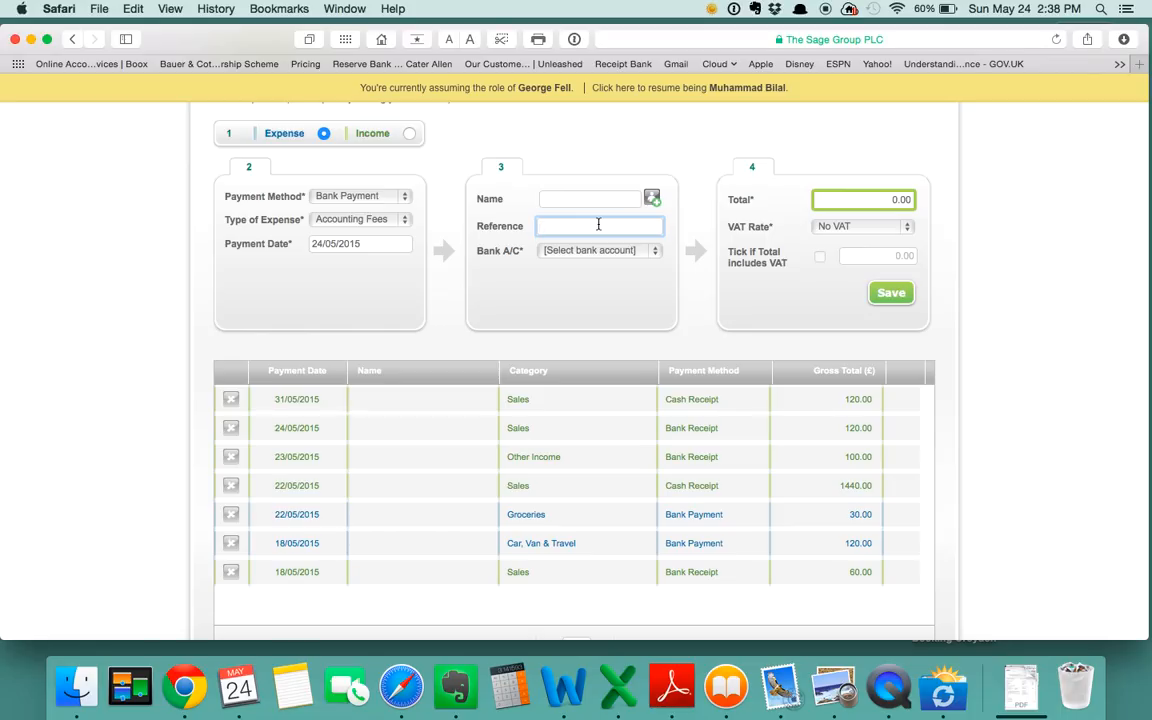
pyautogui.click(575, 199)
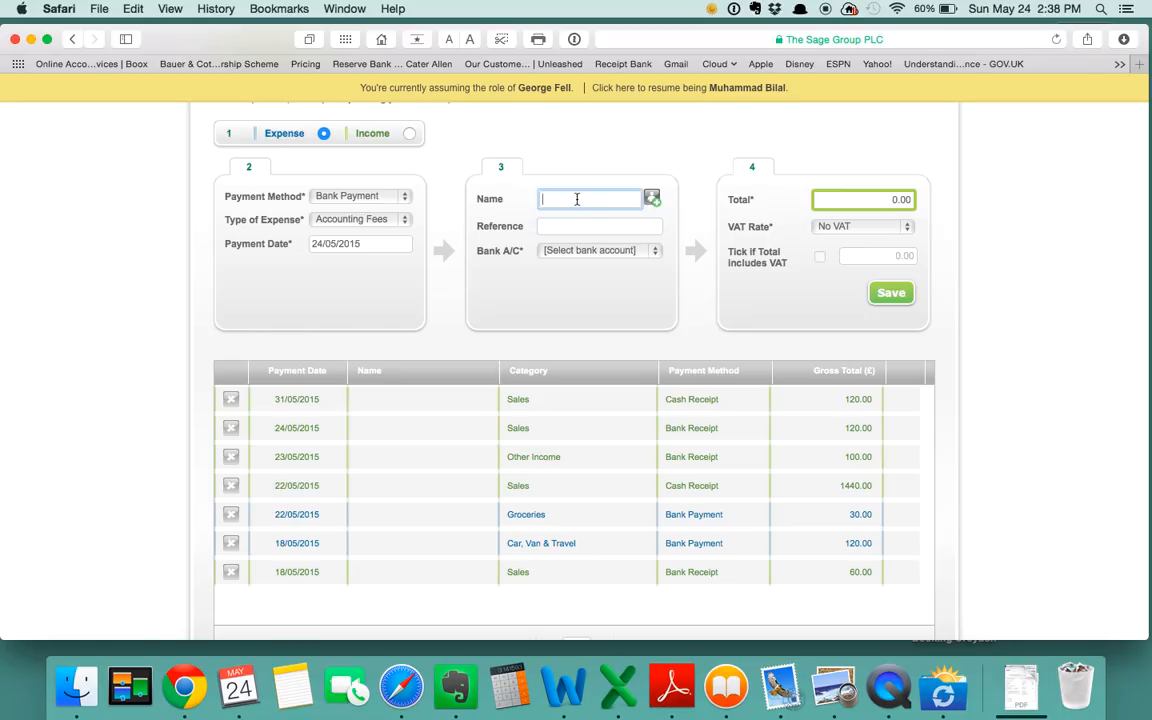
pyautogui.click(651, 198)
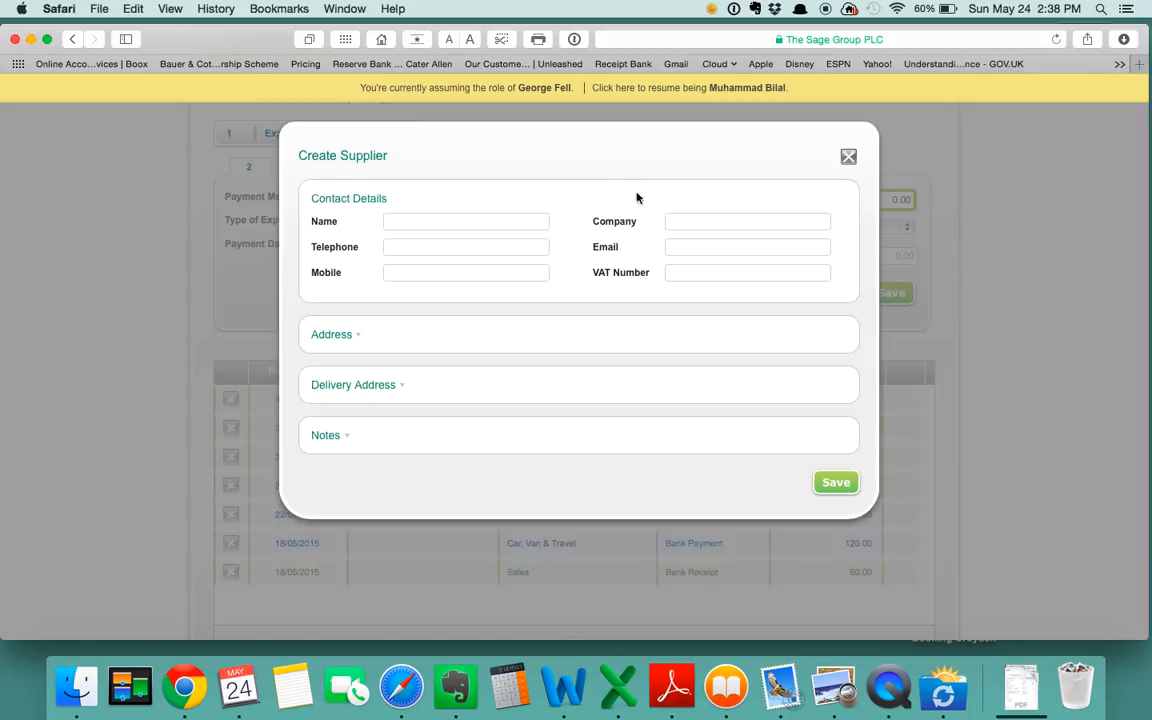
pyautogui.click(848, 158)
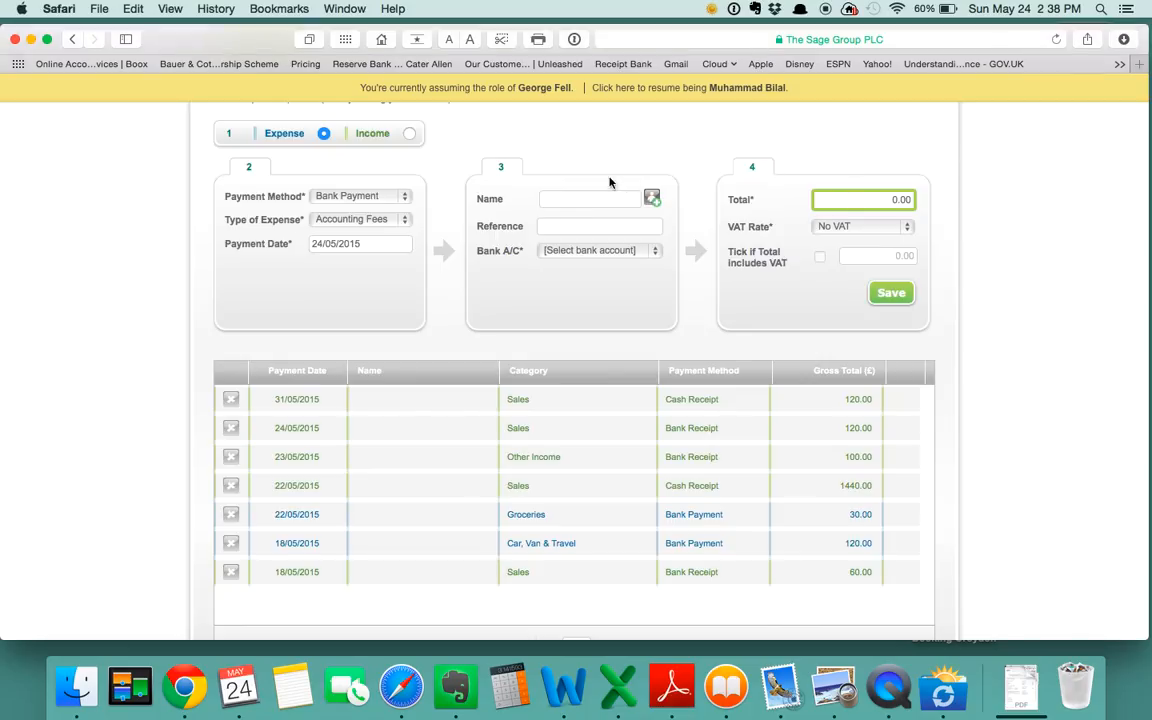
# Select the Current bank account for the expense and set its total to 50.00.
pyautogui.click(583, 226)
pyautogui.click(598, 250)
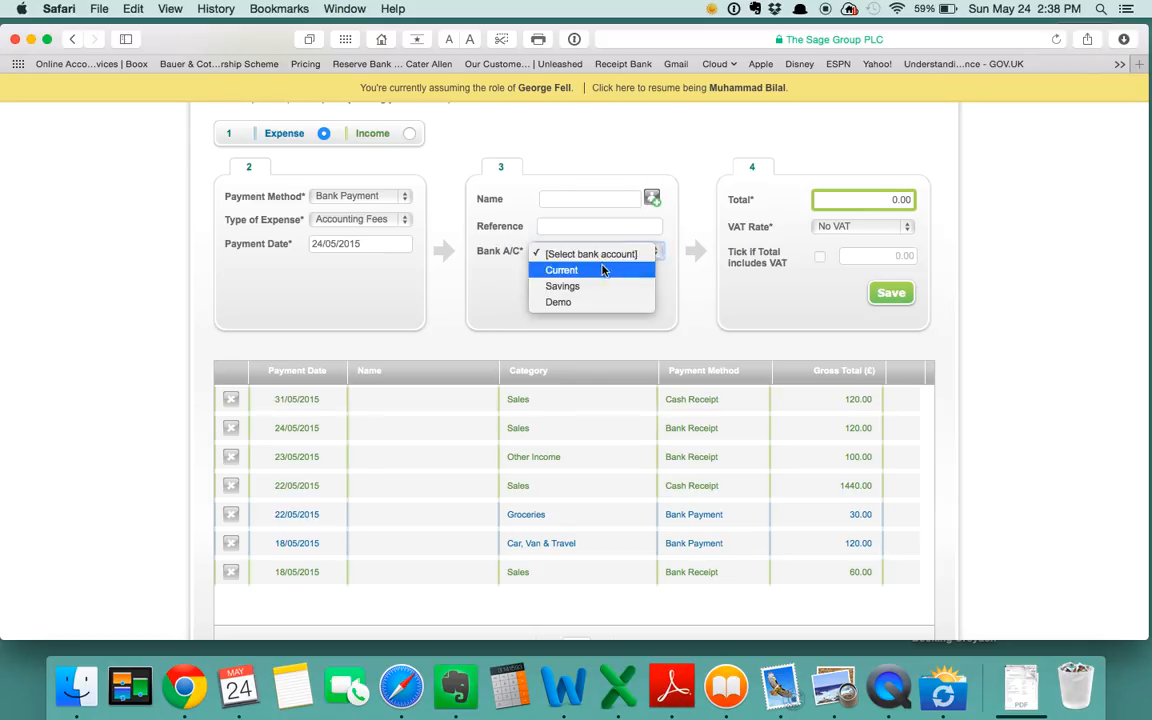
pyautogui.click(603, 270)
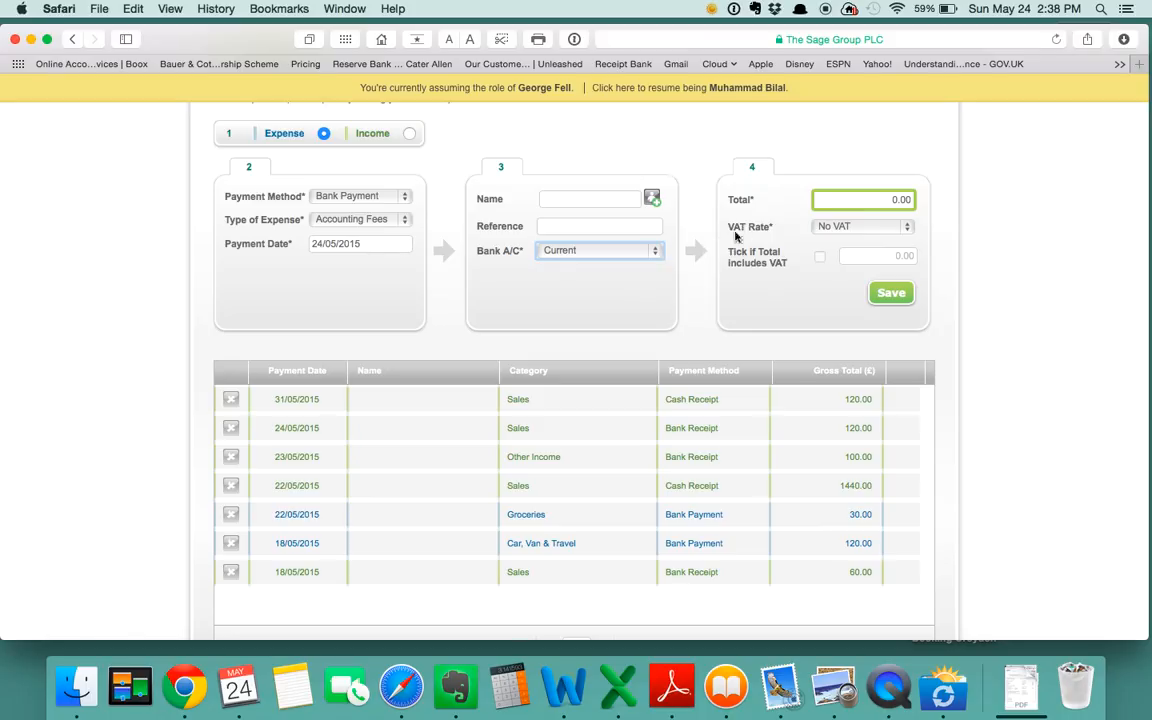
pyautogui.click(888, 200)
pyautogui.moveTo(888, 203); pyautogui.dragTo(940, 201)
pyautogui.write('4')
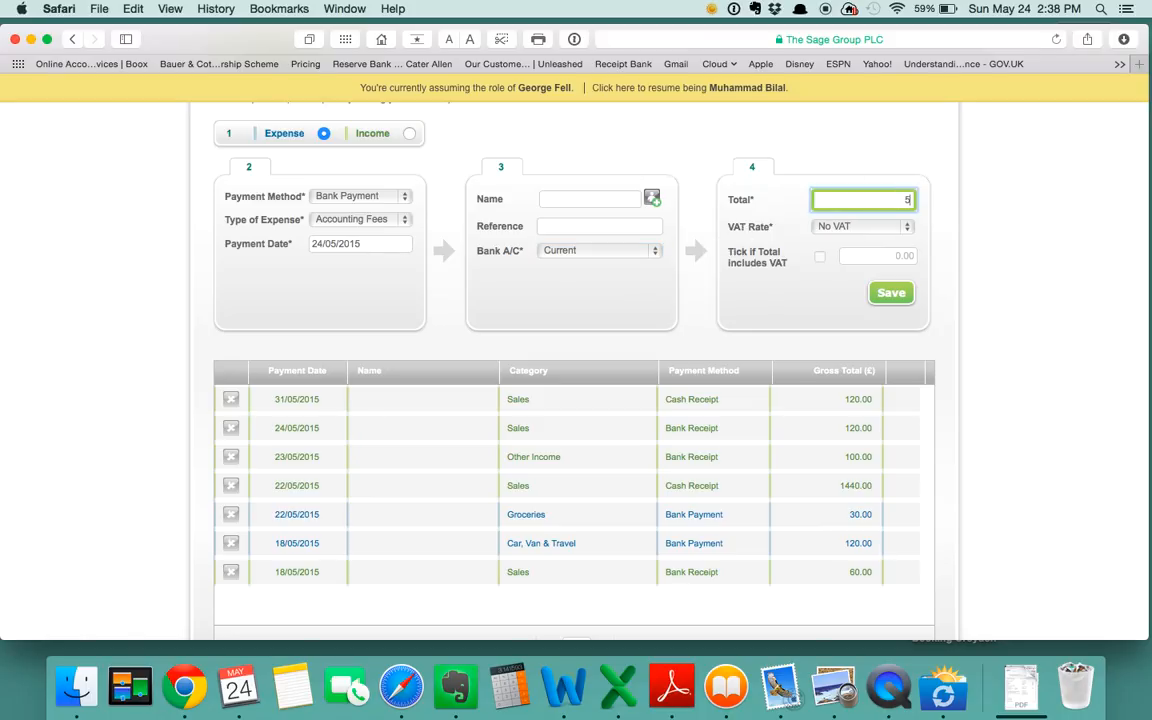
pyautogui.write('0.00')
# Try the Standard VAT rate on the accounting fees expense.
pyautogui.click(872, 227)
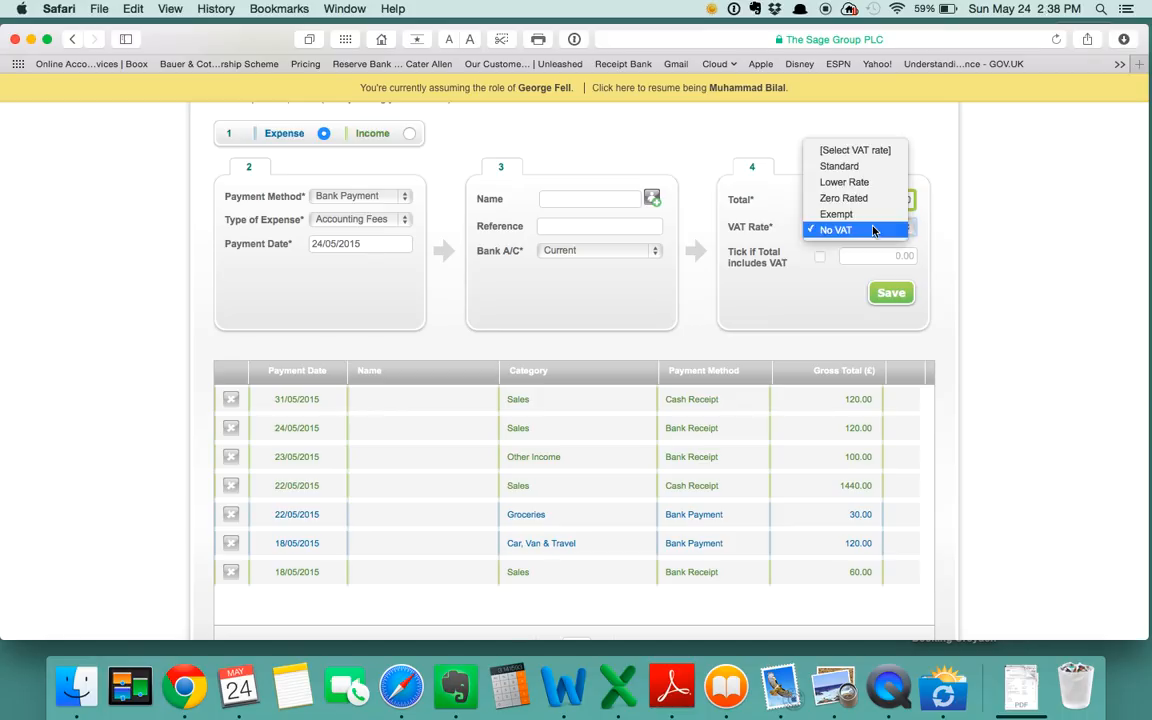
pyautogui.click(873, 167)
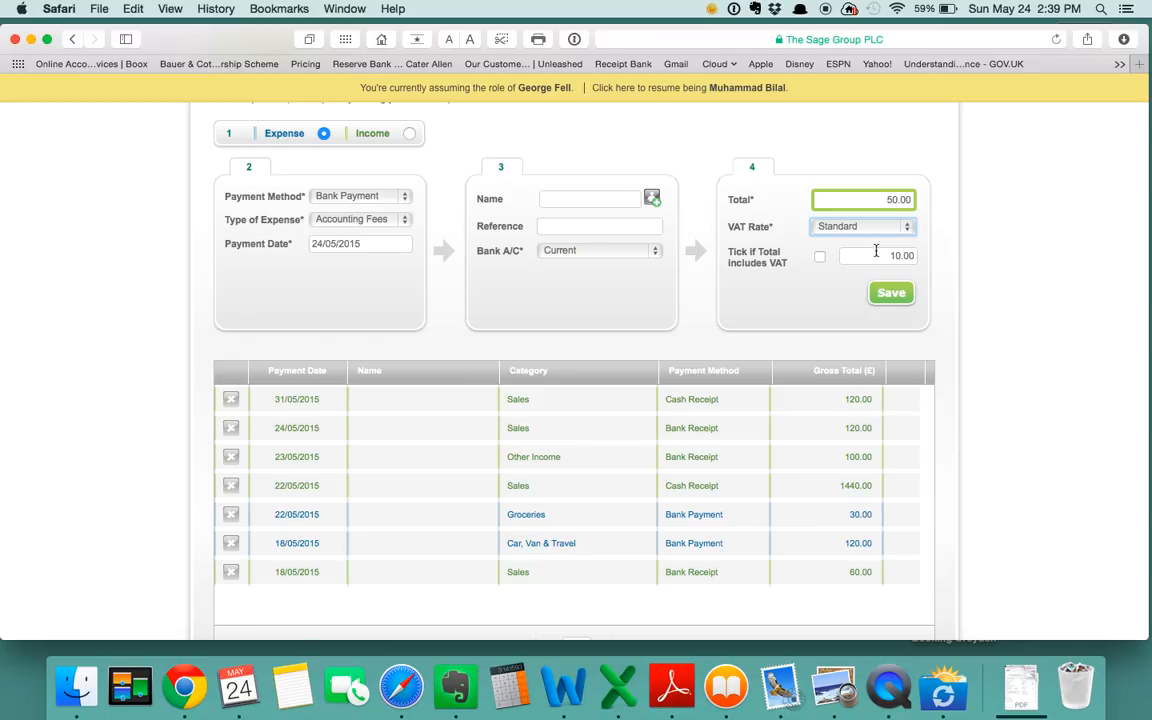
pyautogui.click(862, 227)
pyautogui.click(944, 236)
pyautogui.click(959, 250)
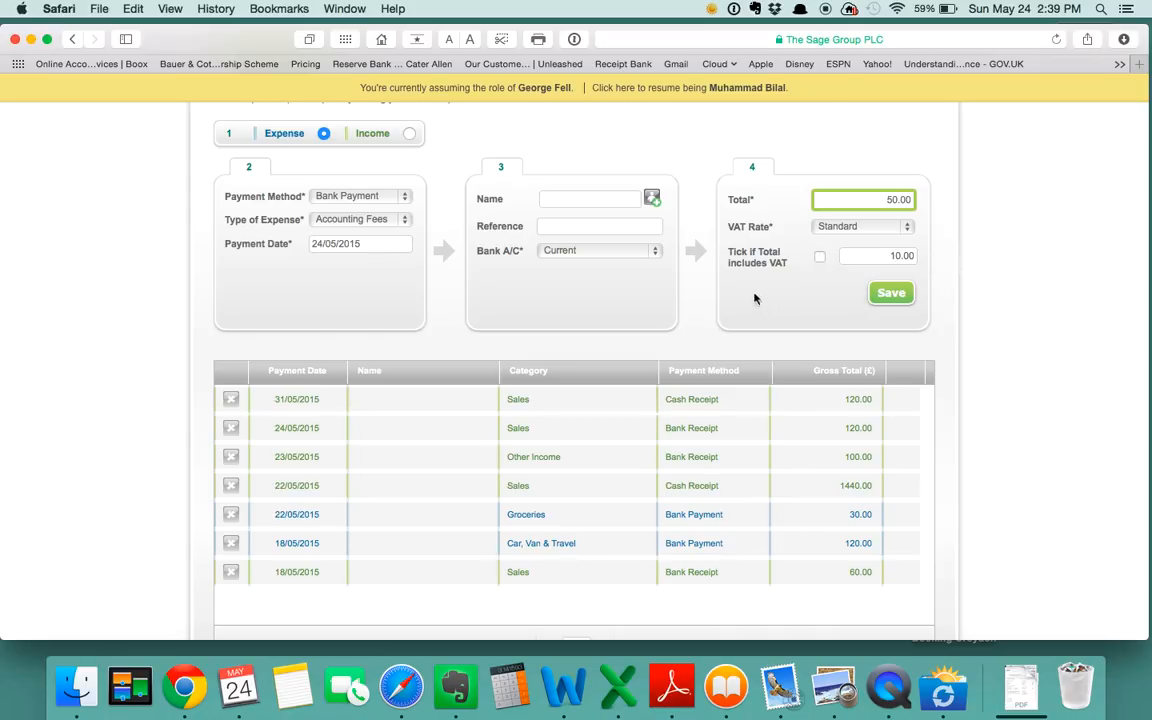
# Set the expense's VAT rate to No VAT and save the transaction.
pyautogui.click(875, 230)
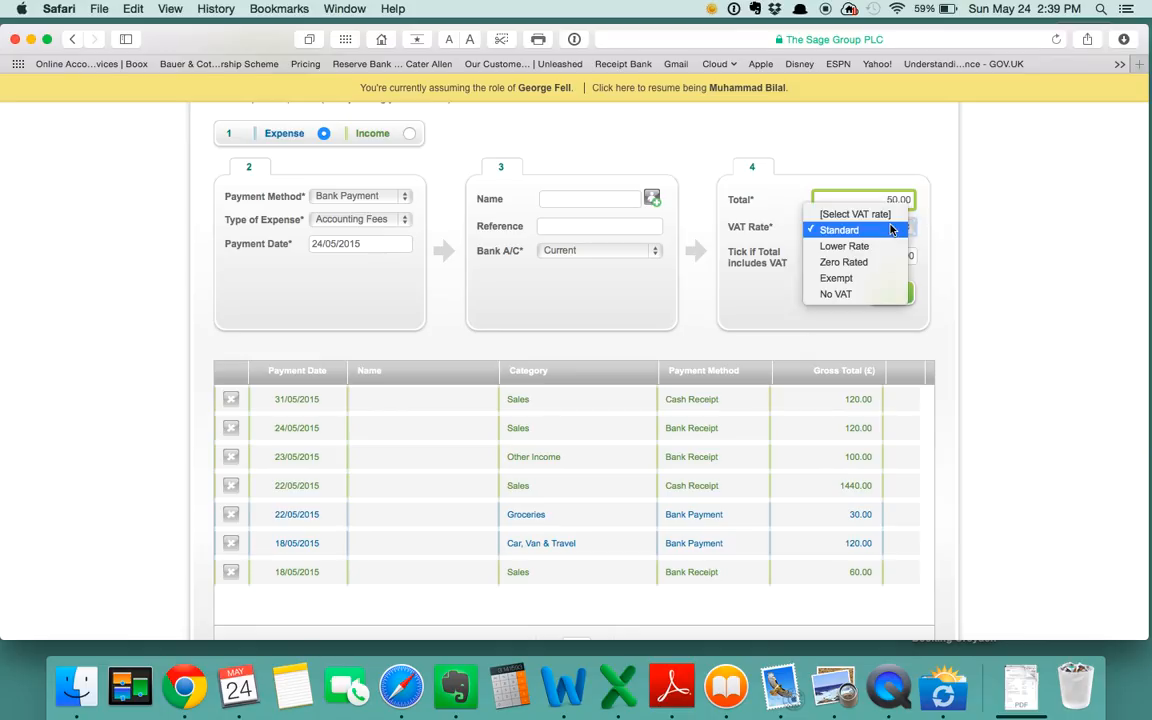
pyautogui.click(862, 294)
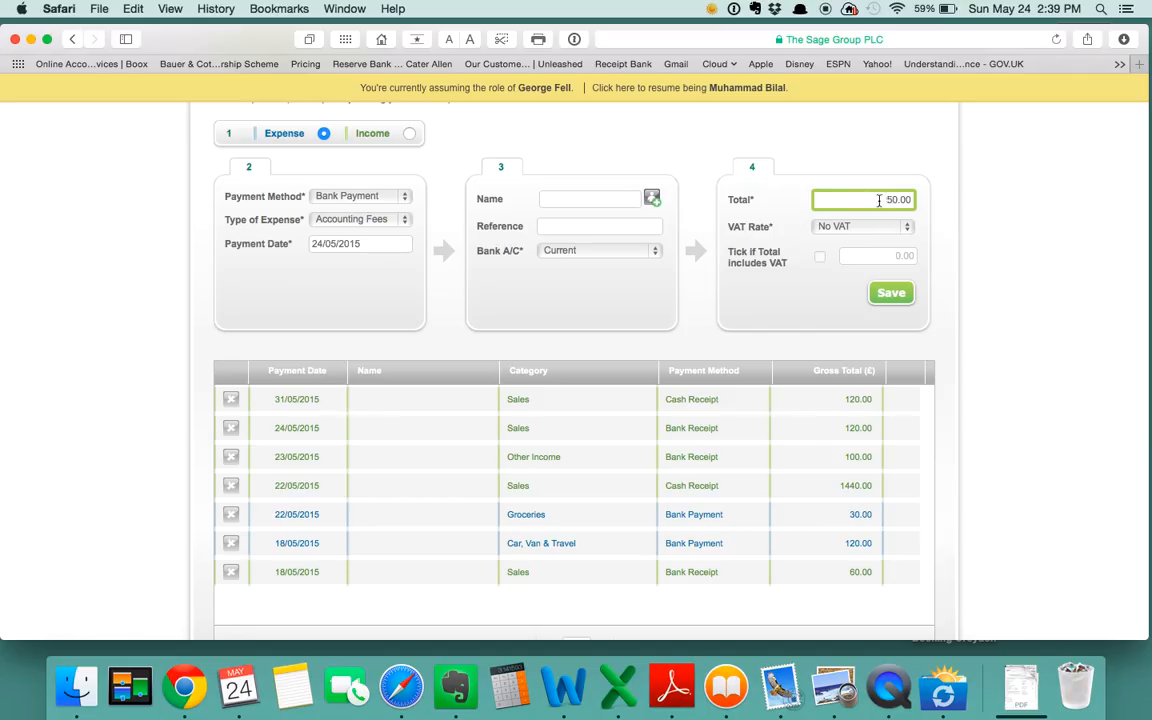
pyautogui.click(889, 293)
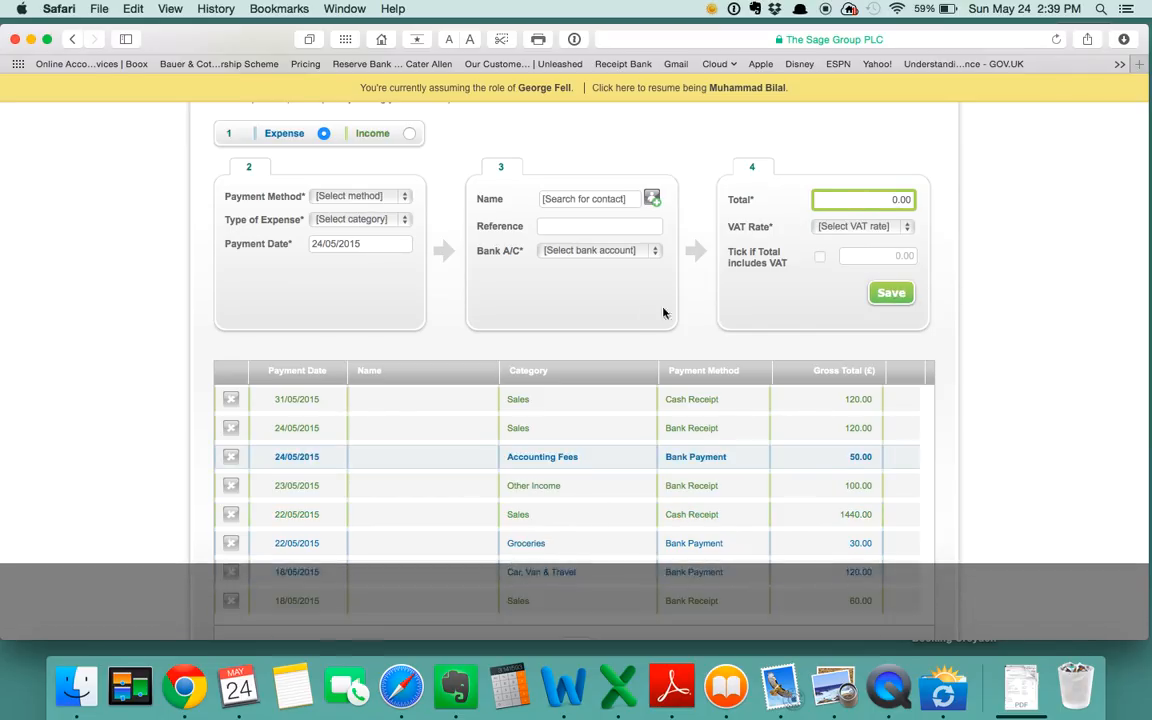
# Review the saved Accounting Fees entry in the transactions list.
pyautogui.scroll(-2, 645, 313)
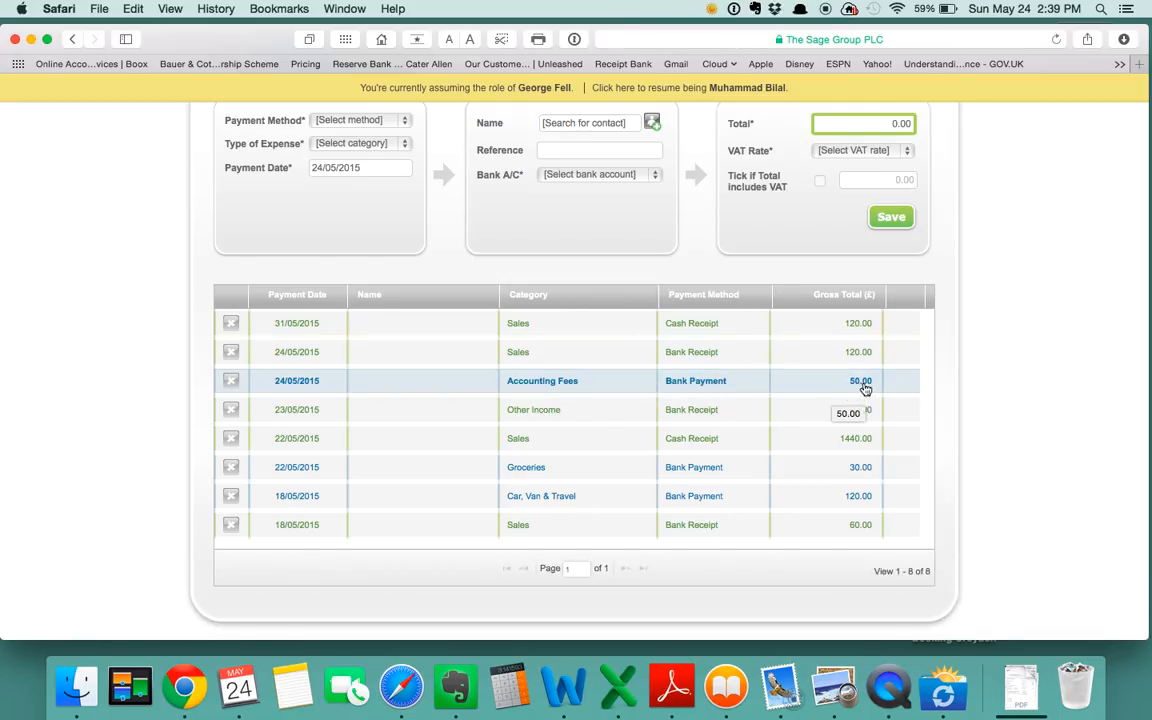
pyautogui.scroll(-1, 960, 404)
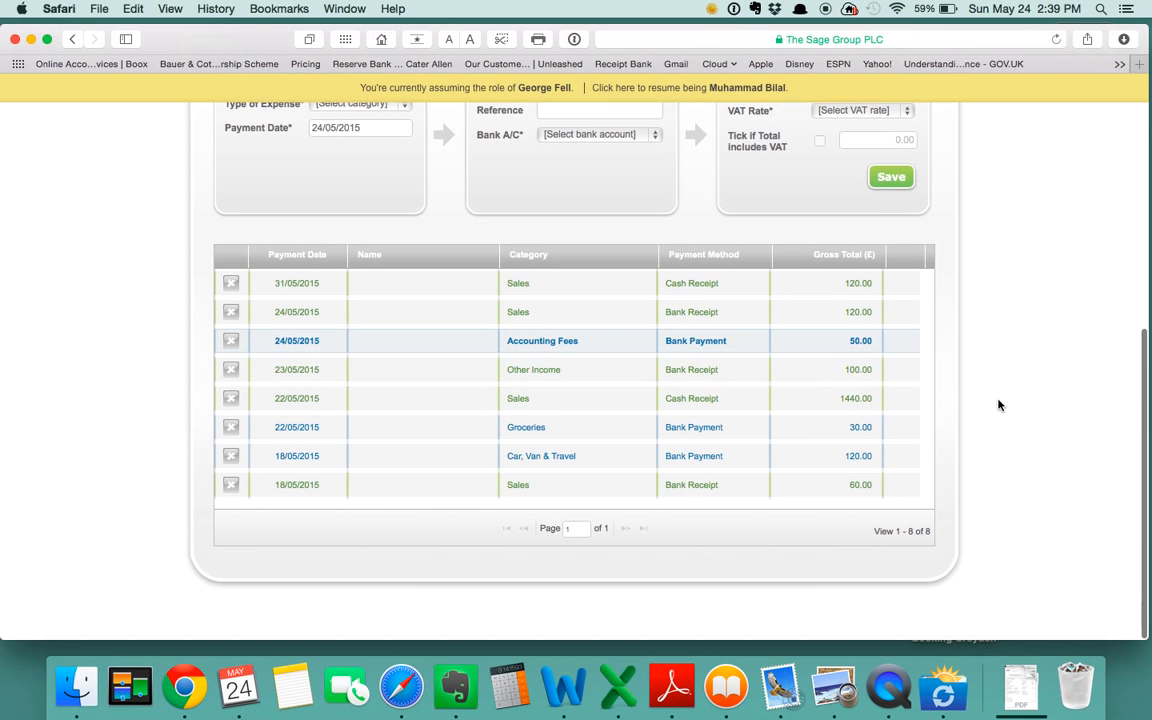
pyautogui.scroll(3, 998, 405)
pyautogui.scroll(1, 998, 404)
pyautogui.scroll(2, 444, 212)
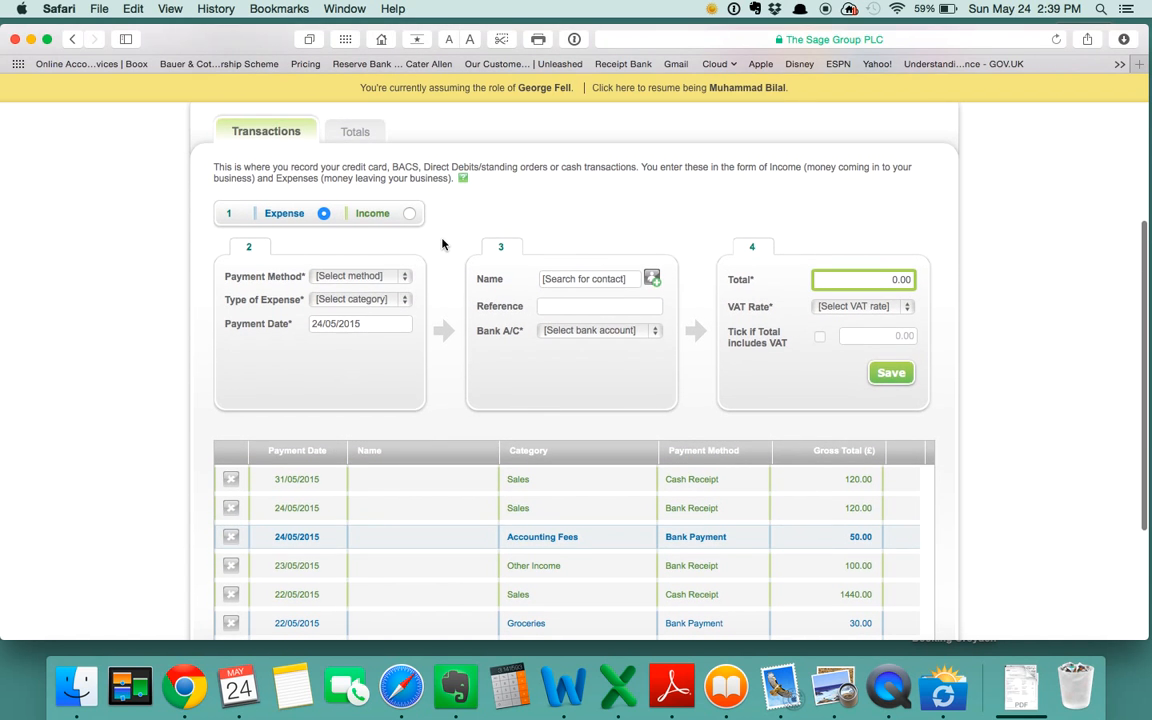
pyautogui.scroll(1, 535, 231)
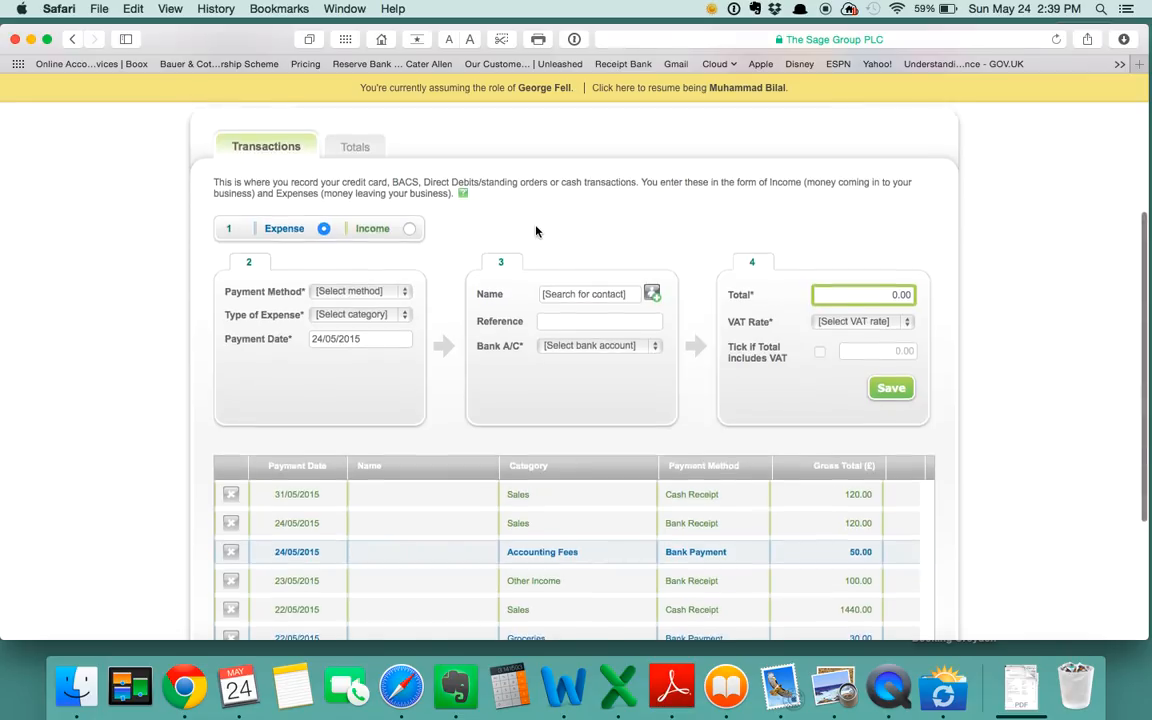